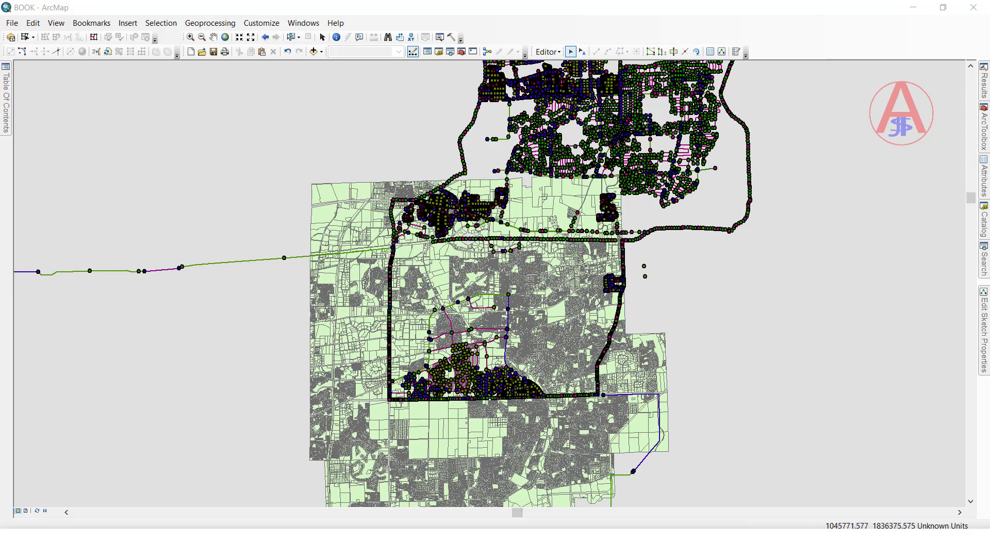
- Bring the Notepad coordinate notes in front of the ArcMap map
key("alt+Tab")
- Look over the first coordinate pair in the notes, then bring the ArcMap map back in front
left_click(483, 278)
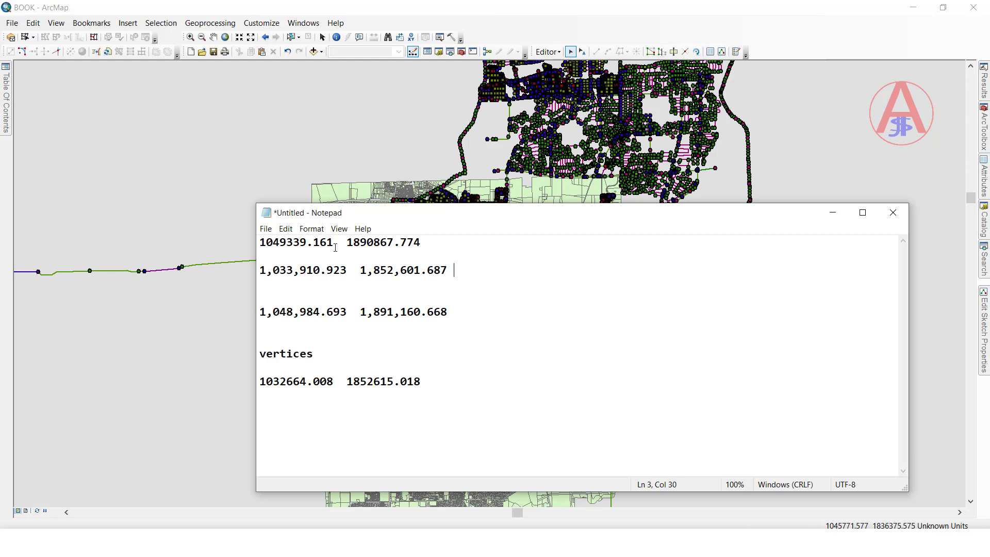
left_click_drag(421, 242, 281, 246)
left_click(459, 243)
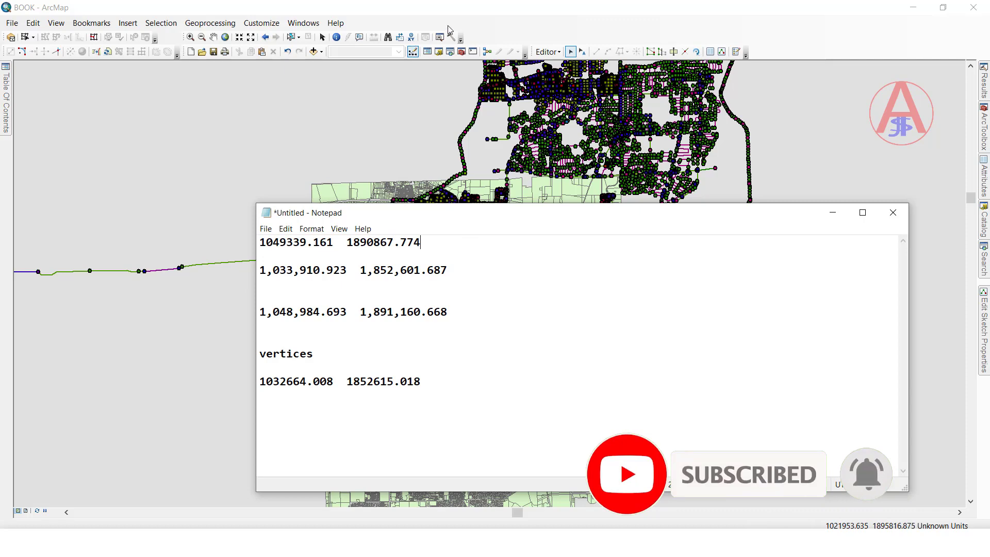
left_click(411, 39)
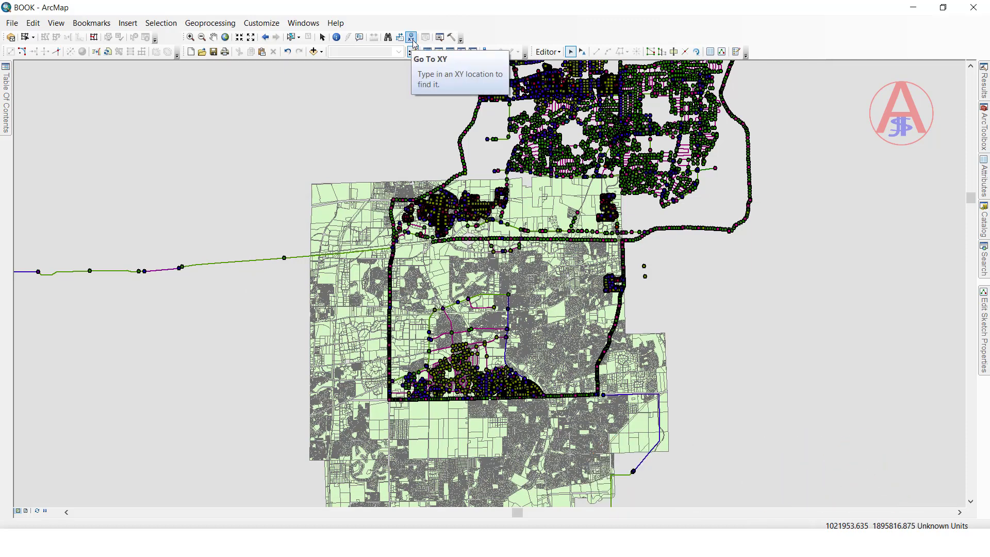
- Open Go To XY and paste X 1049339.161 from the notes
left_click(412, 39)
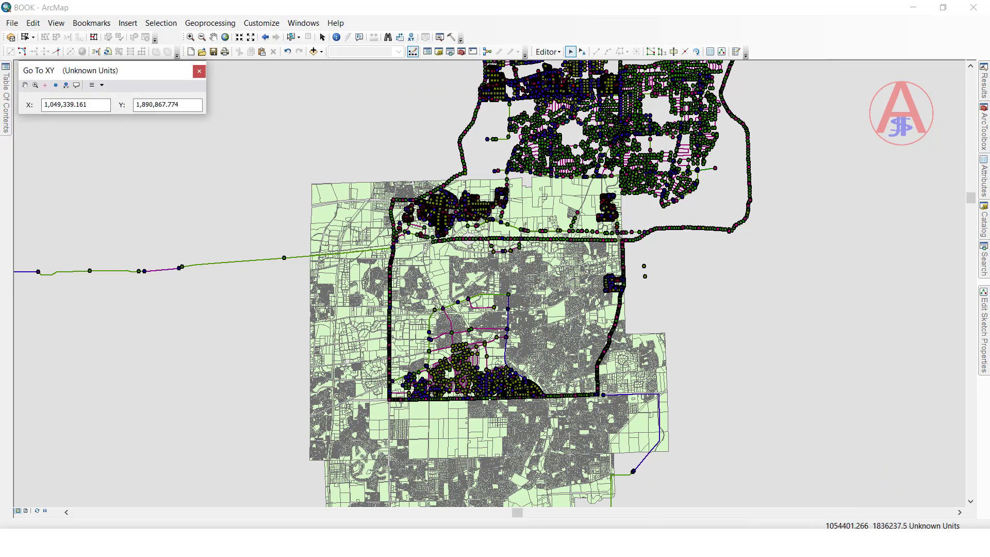
key("alt+Tab")
left_click_drag(333, 246, 251, 256)
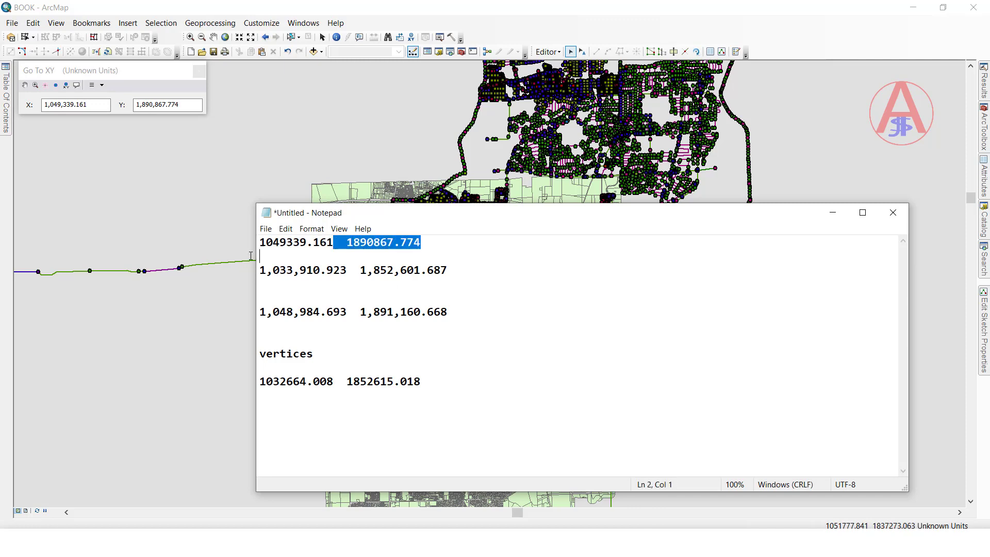
left_click_drag(333, 242, 262, 246)
key("ctrl+c")
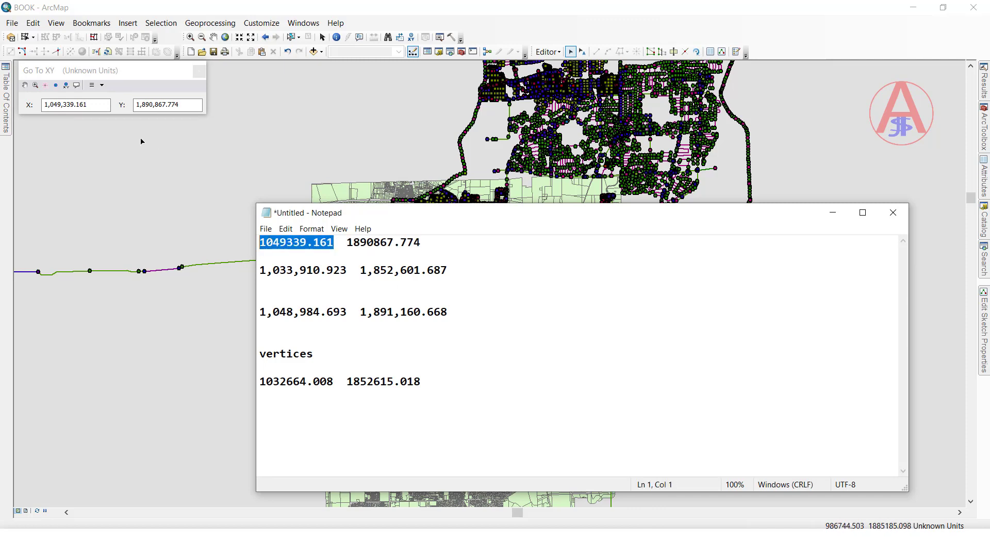
key("alt+Tab")
key("ctrl+v")
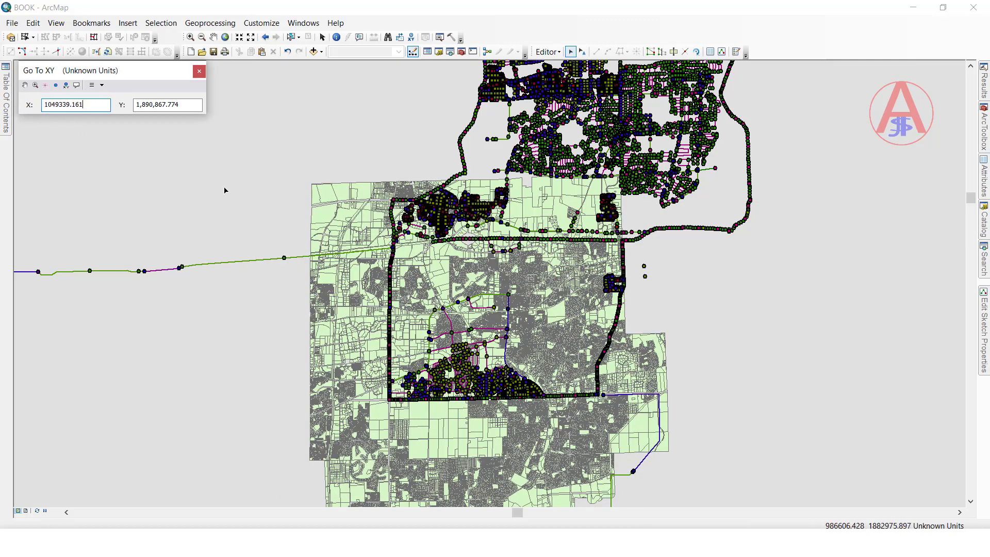
- Paste Y 1890867.774 from the notes into Go To XY
key("alt+Tab")
left_click_drag(419, 246, 347, 245)
key("ctrl+c")
left_click(160, 106)
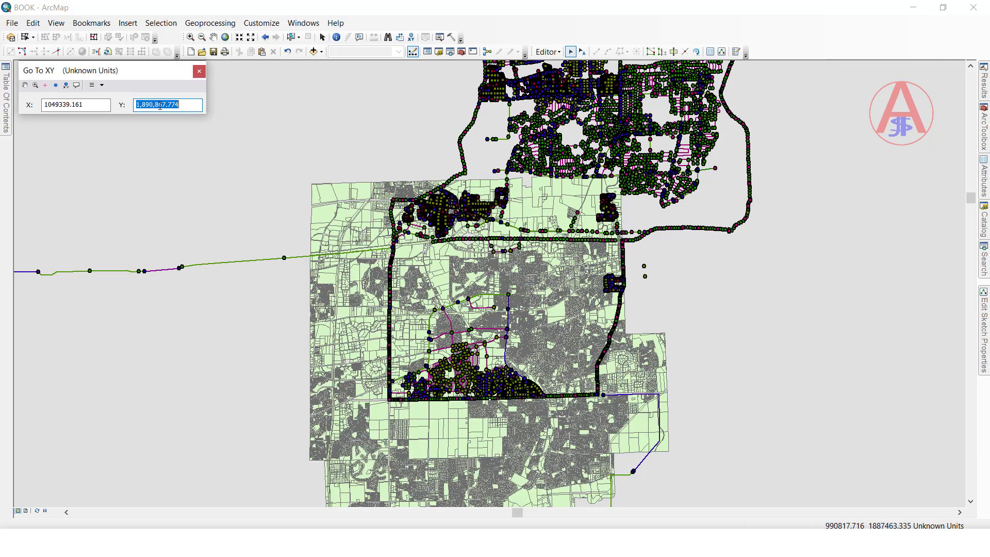
key("ctrl+v")
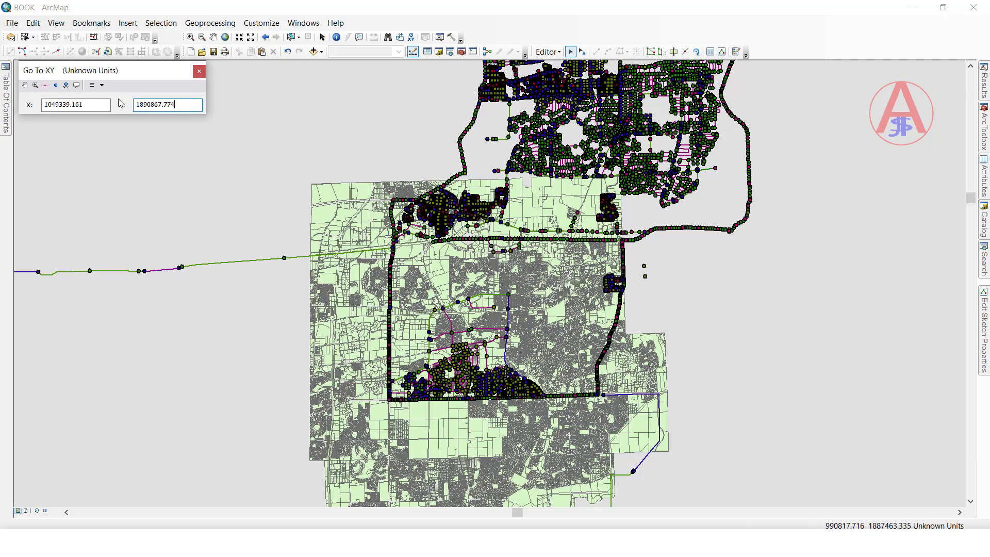
- Zoom to and flash the entered location, zoom in closer, and add a point marker there
left_click(37, 89)
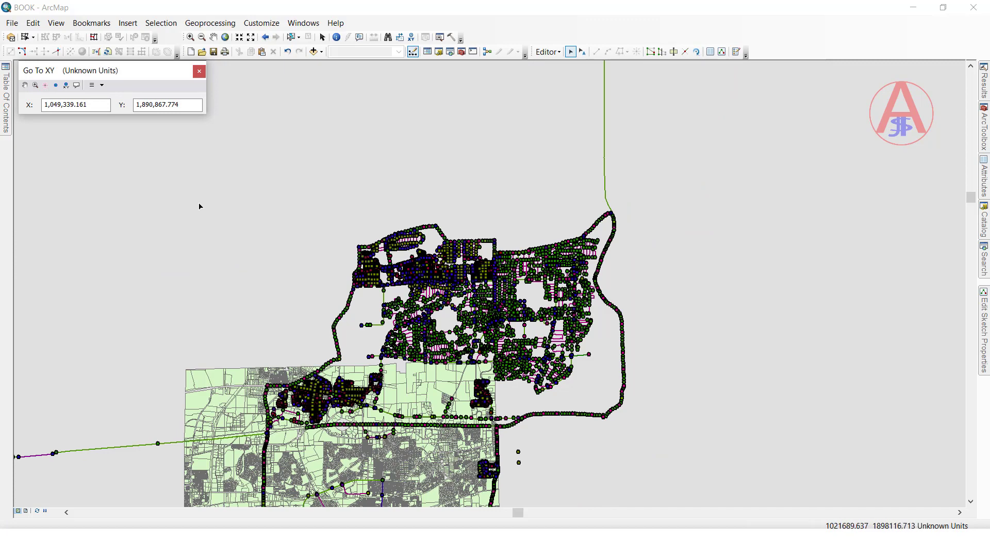
left_click(36, 88)
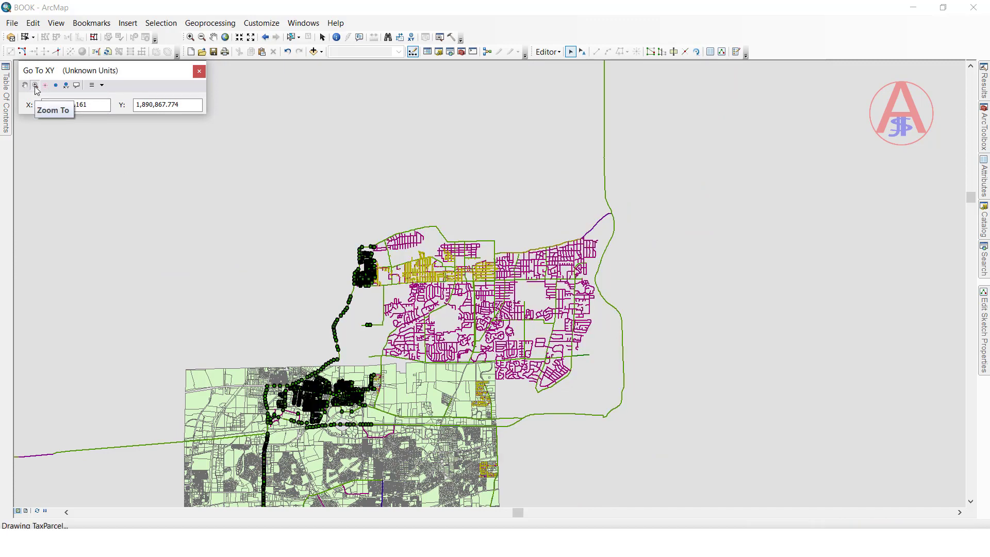
left_click(45, 89)
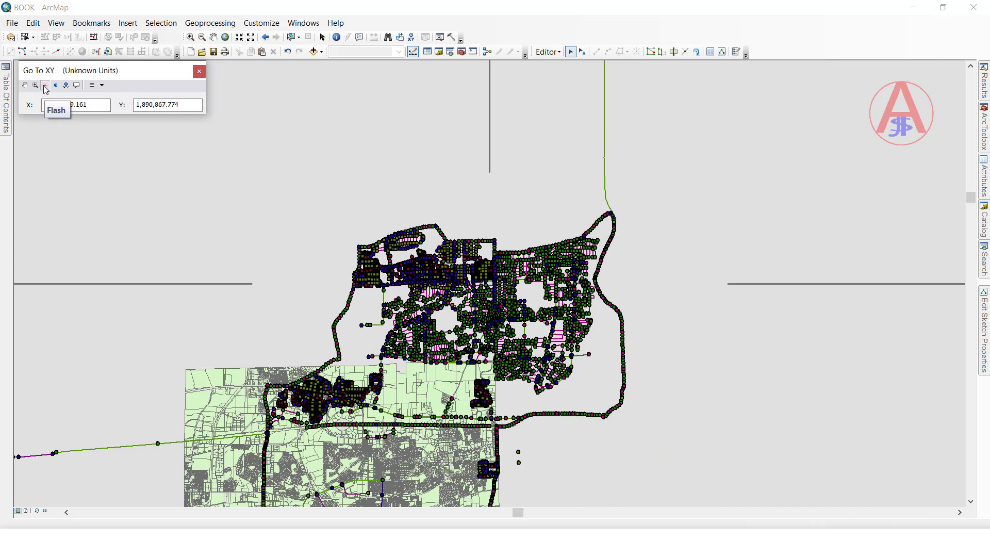
left_click_drag(477, 271, 504, 297)
left_click(45, 88)
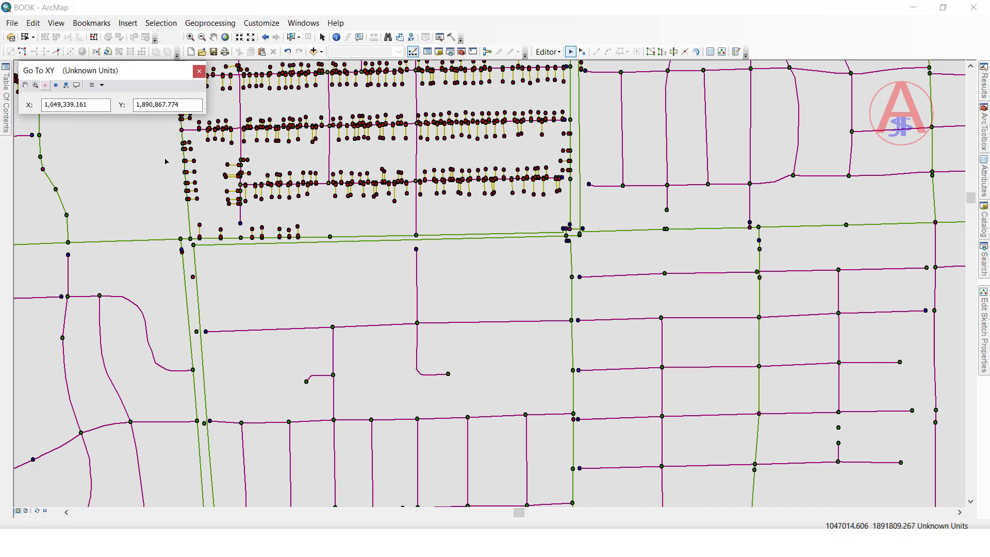
left_click(56, 85)
- Label the point with a callout reading 1,049,339.161, 1,890,867.774, then return to the notes
left_click(76, 85)
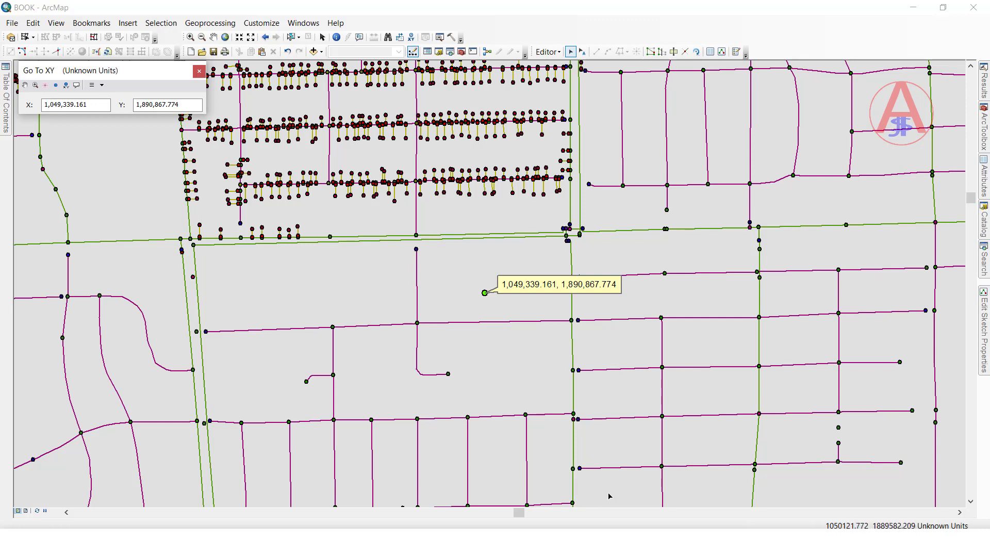
key("alt+Tab")
left_click(421, 312)
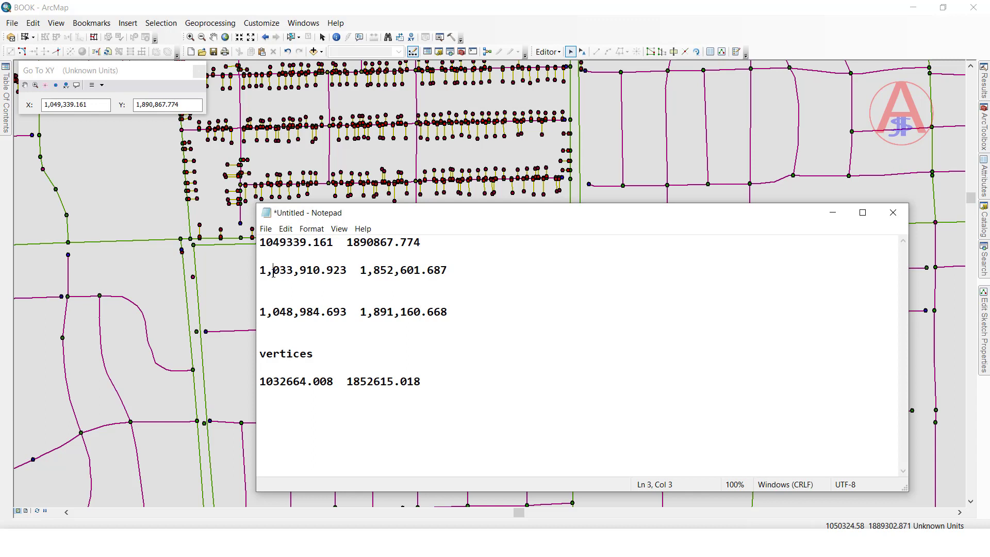
- Strip the commas from the second coordinate pair and paste X 1033910.923 into Go To XY
key("BackSpace")
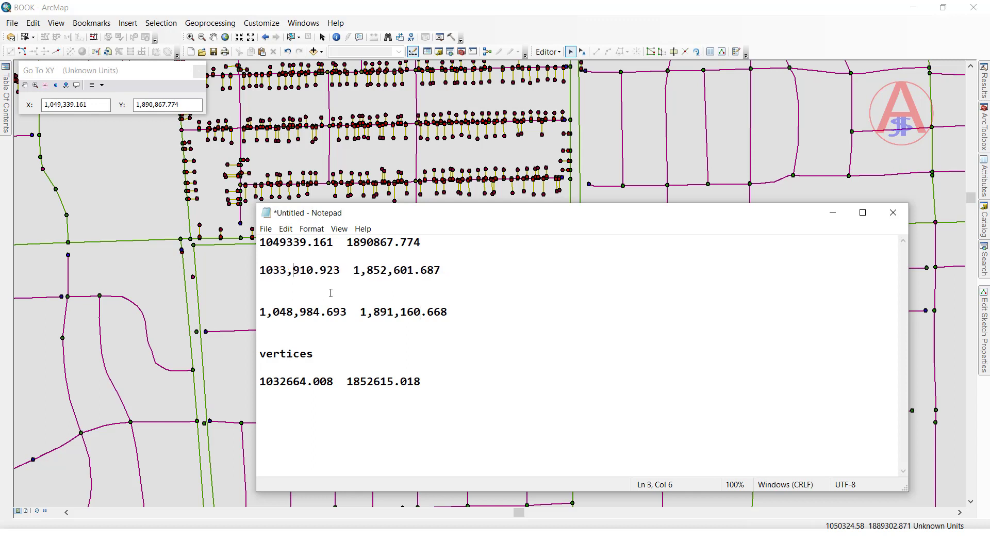
key("BackSpace")
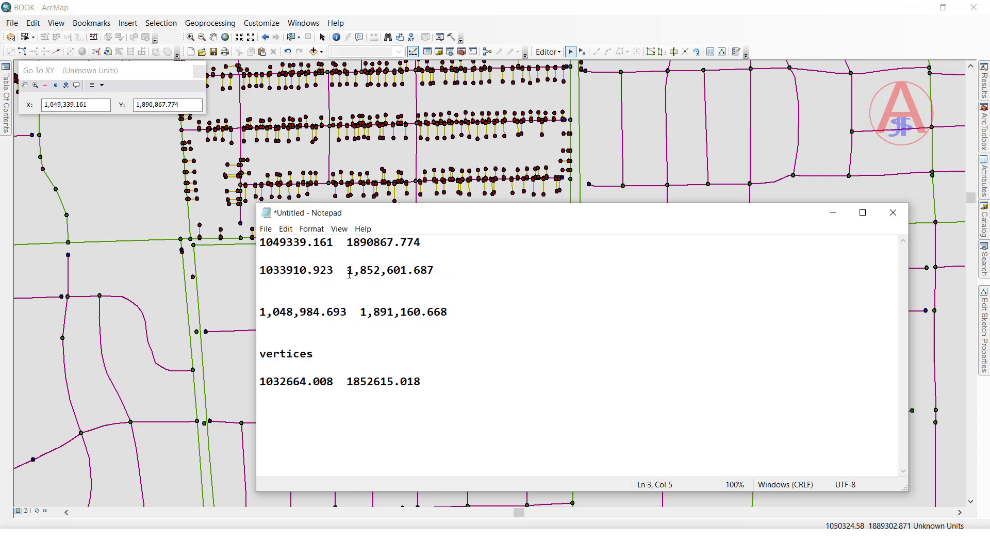
key("BackSpace")
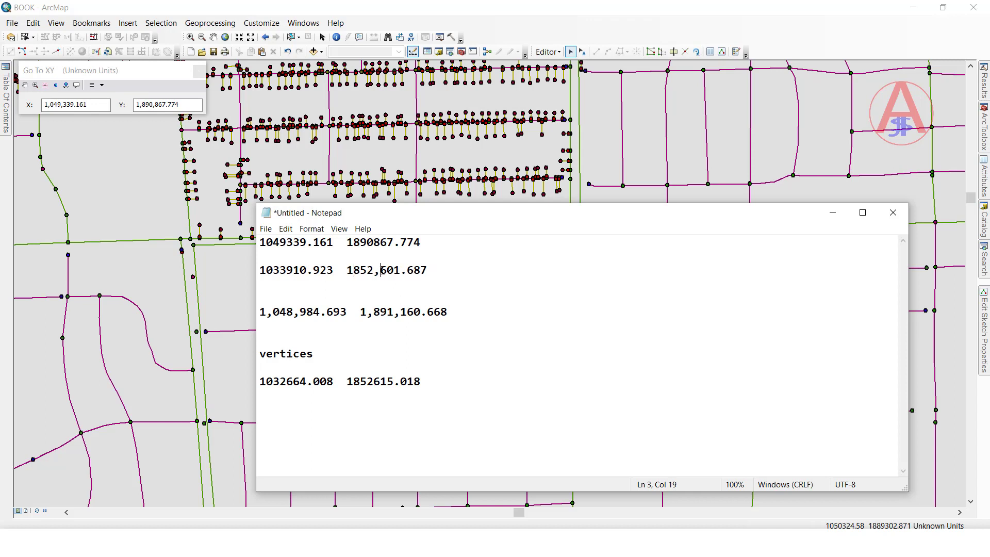
key("BackSpace")
left_click(412, 281)
left_click_drag(340, 270, 259, 270)
key("ctrl+c")
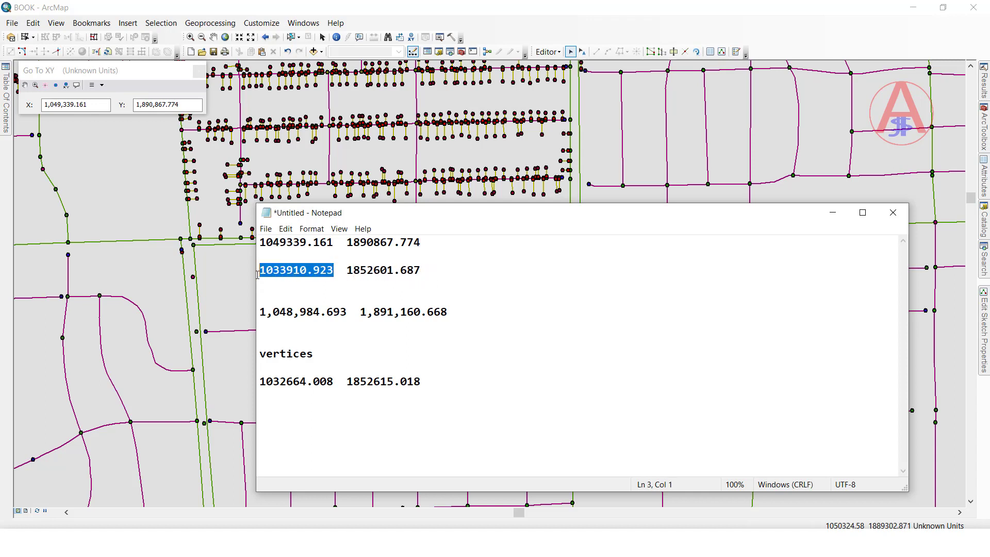
triple_click(83, 110)
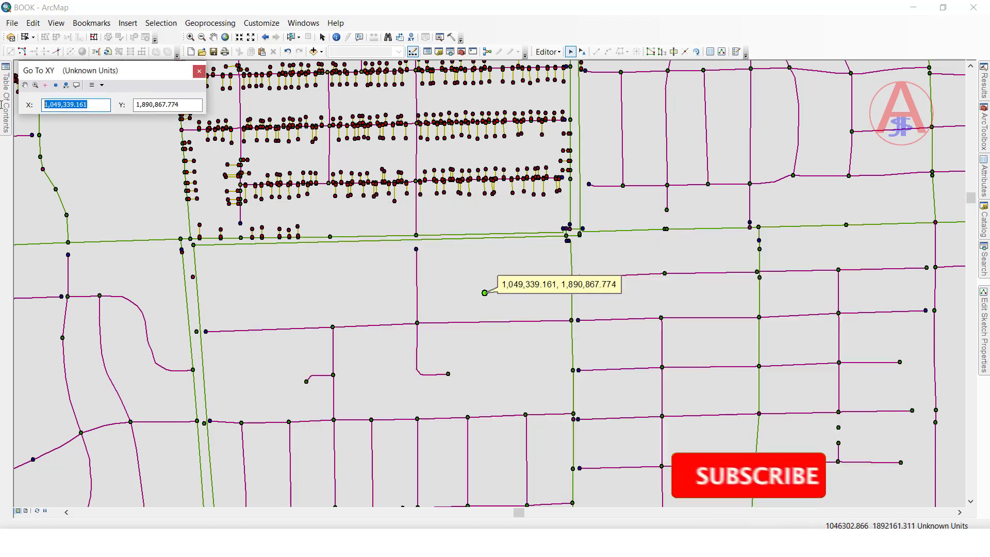
key("ctrl+v")
- Paste Y 1852601.687 into Go To XY and zoom the map to that location
key("alt+Tab")
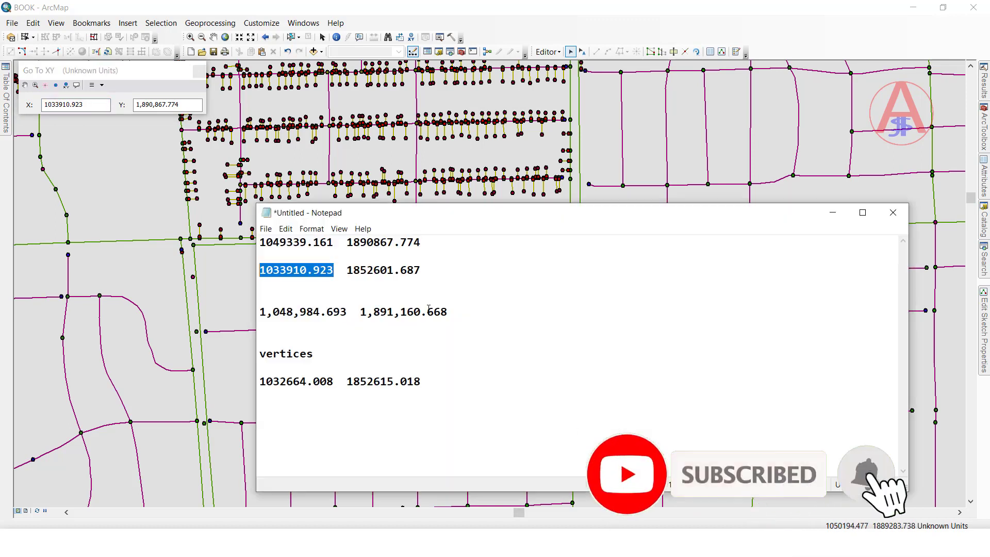
left_click_drag(346, 270, 436, 277)
key("ctrl+c")
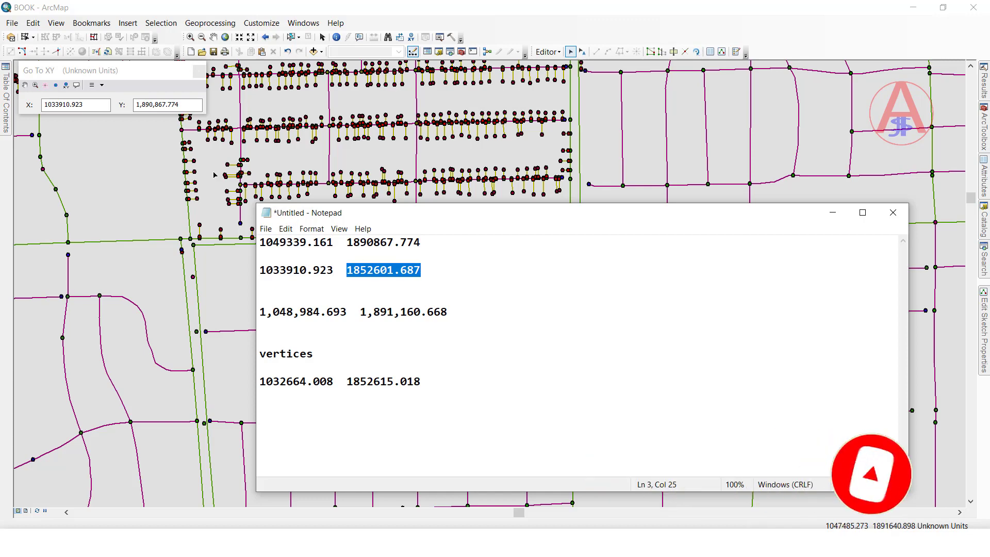
triple_click(136, 104)
key("ctrl+v")
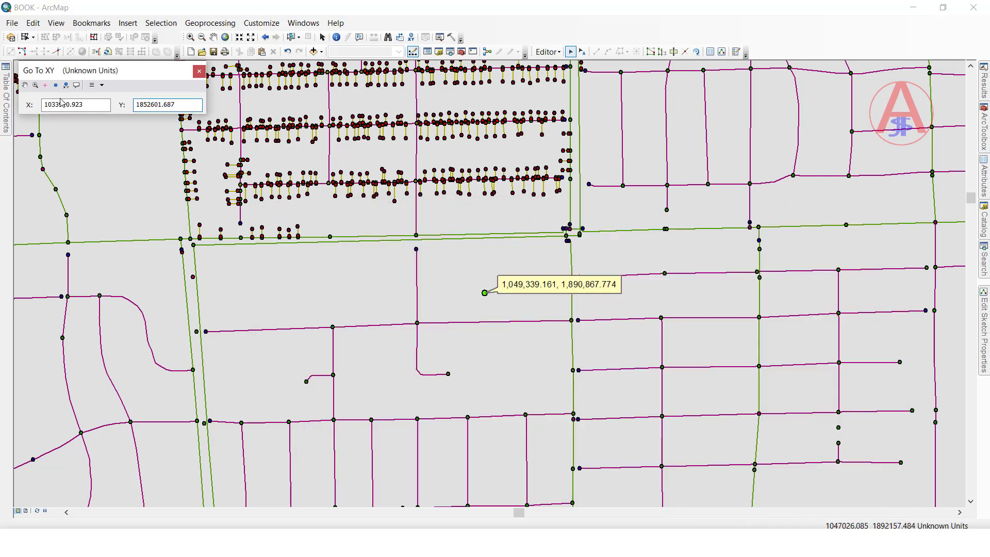
left_click(35, 86)
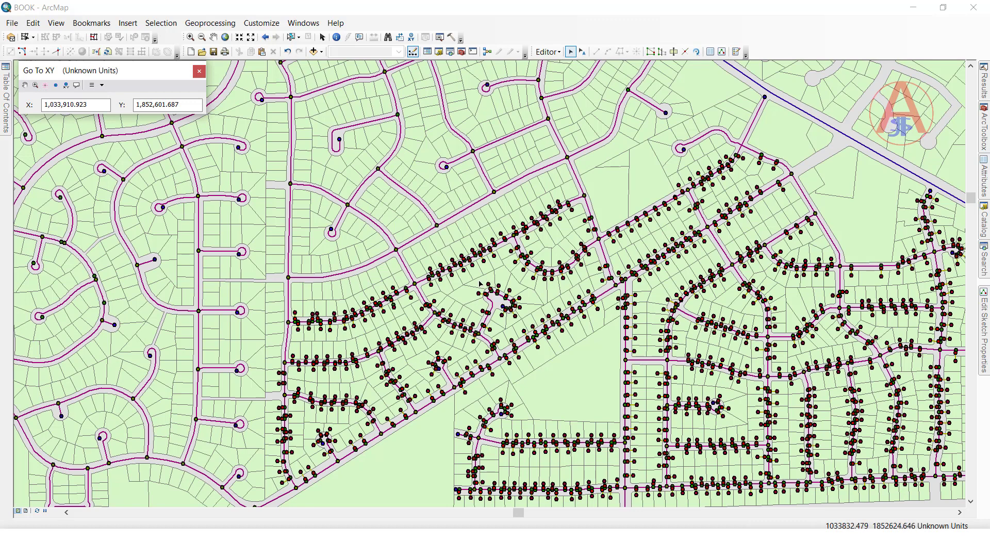
- Zoom in on the cul-de-sac, flash the location, and add a coordinate callout and point
left_click_drag(459, 274, 513, 309)
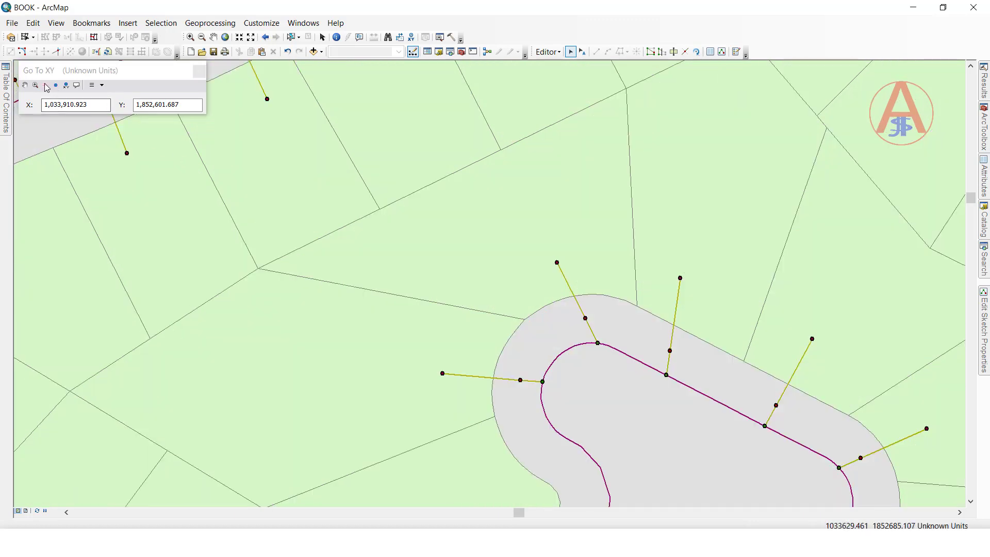
left_click(45, 86)
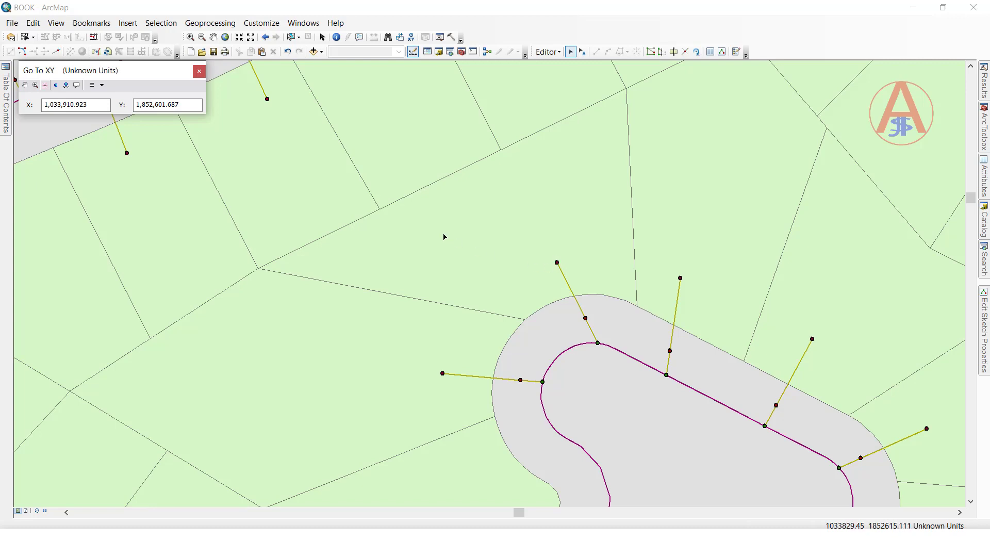
left_click(77, 86)
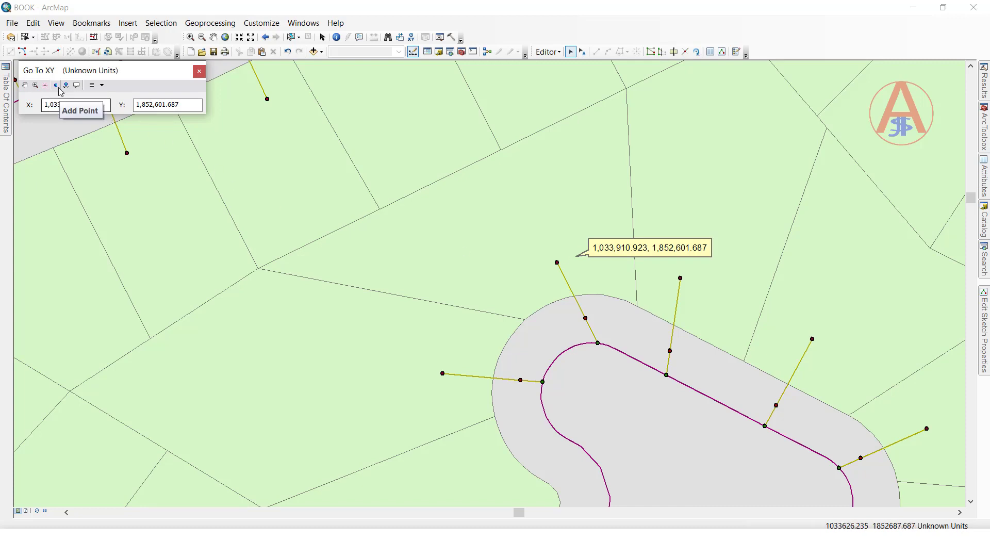
left_click(58, 88)
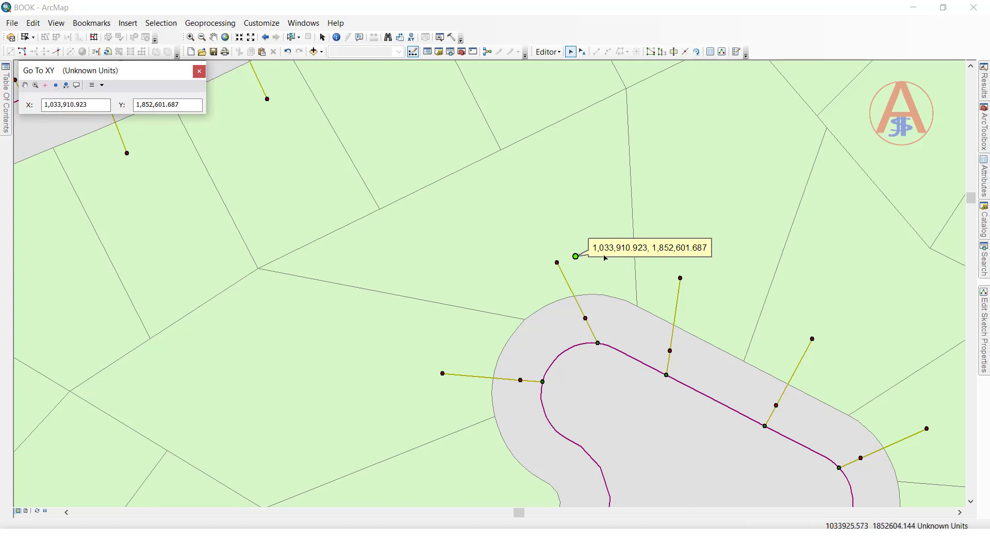
- Delete the trial coordinate callout and green point marker from the map
left_click(323, 37)
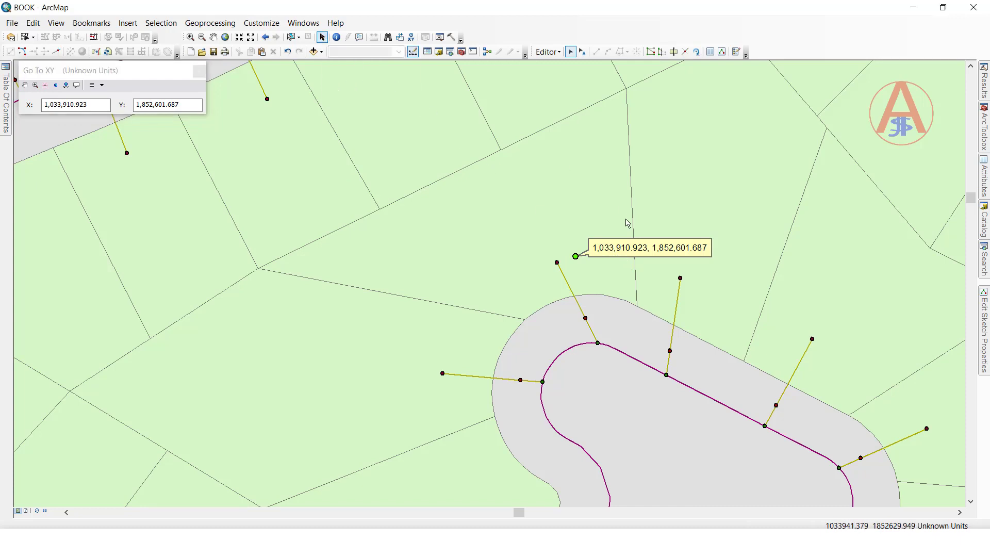
left_click(610, 252)
key("Delete")
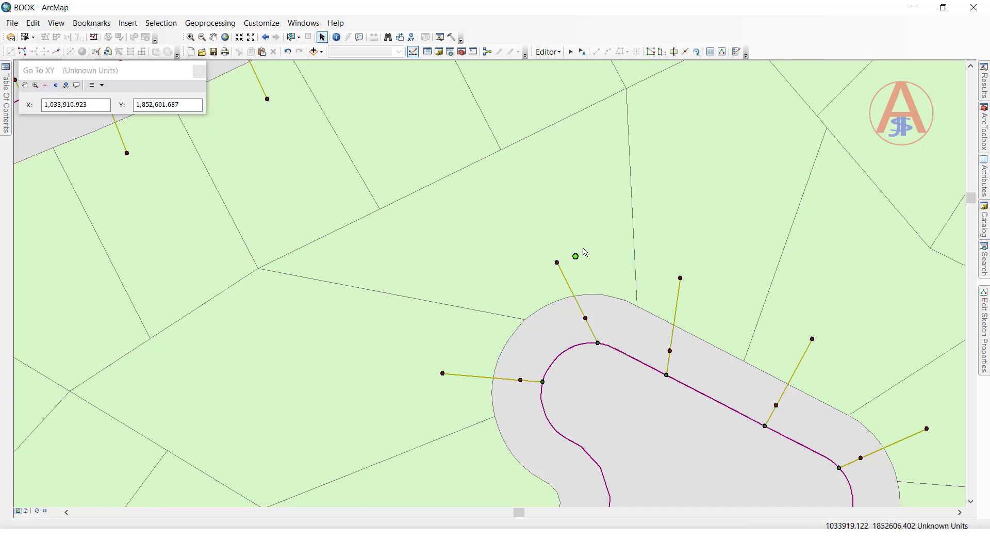
left_click(575, 254)
key("Delete")
- Copy the vertex X value 1032664.008 from the notes into Go To XY
key("alt+Tab")
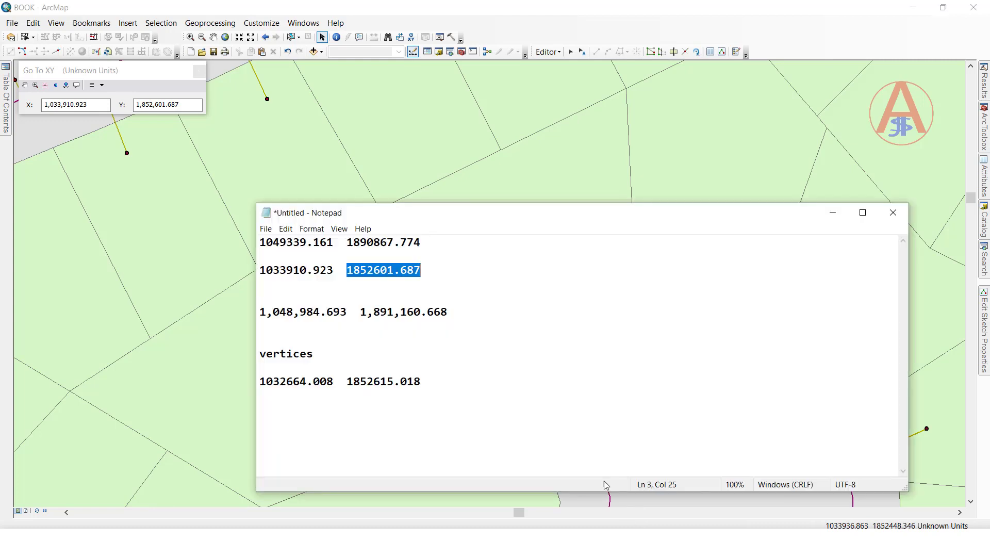
left_click(464, 397)
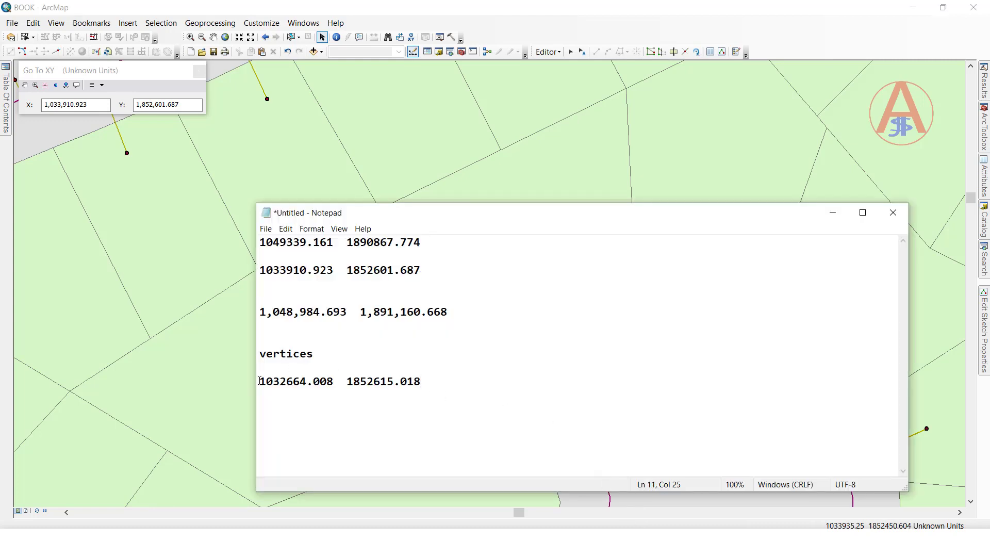
left_click_drag(259, 381, 335, 380)
key("ctrl+c")
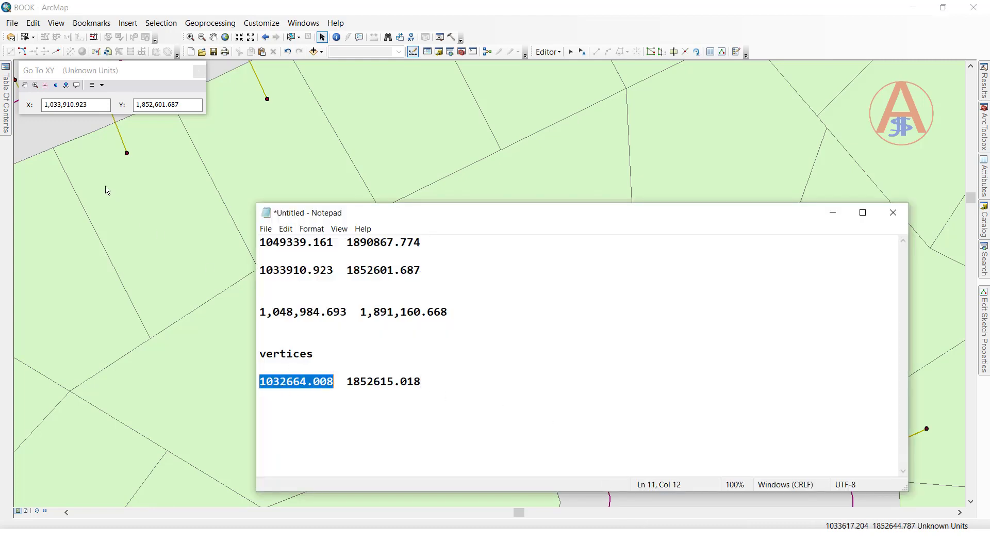
double_click(92, 106)
key("ctrl+v")
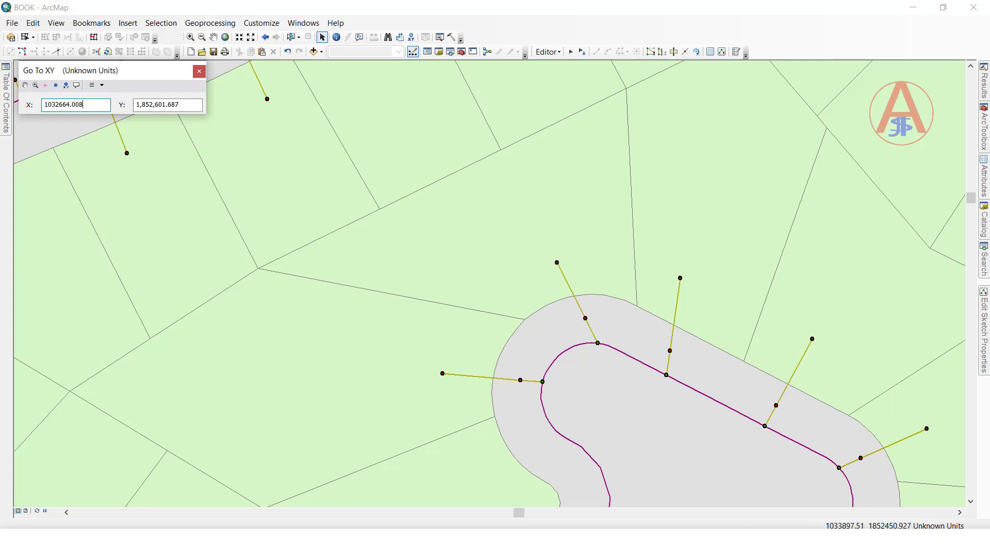
- Paste vertex Y 1852615.018 into Go To XY, then zoom to and flash that location
key("alt+Tab")
left_click_drag(421, 382, 347, 381)
double_click(166, 105)
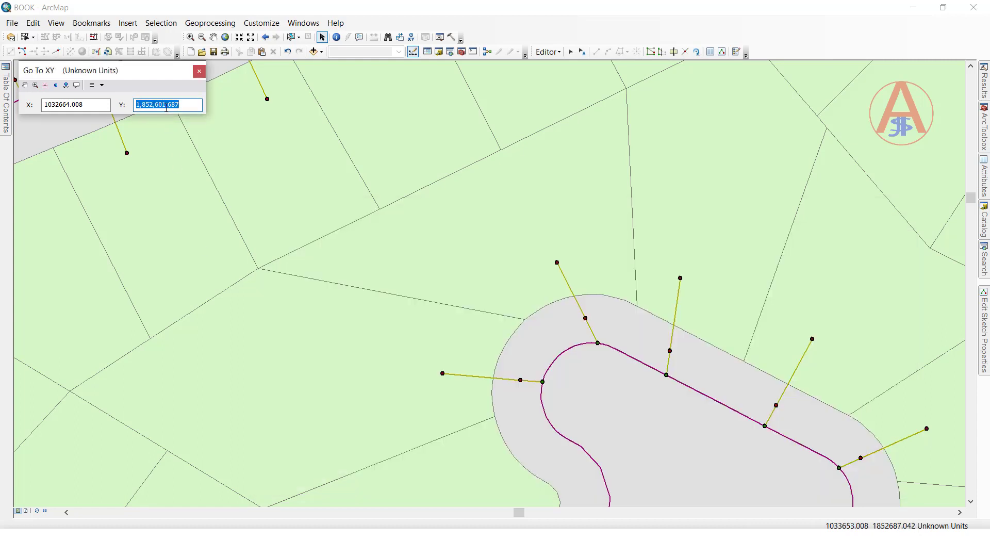
key("ctrl+v")
left_click(36, 87)
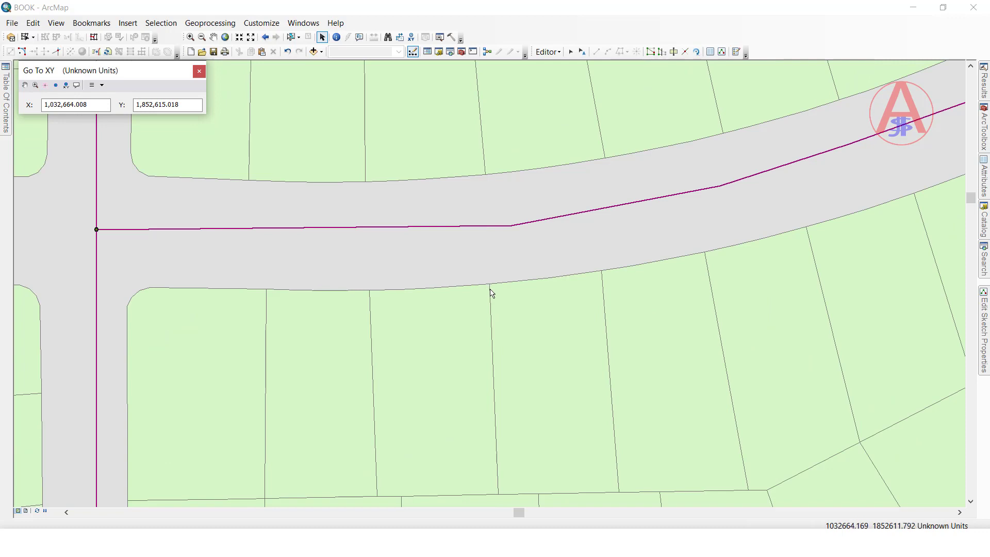
left_click(45, 85)
- Edit the parcel's vertices and confirm vertex 1 reads 1032664.008, 1852615.018 in Sketch Properties
left_click(570, 52)
double_click(505, 323)
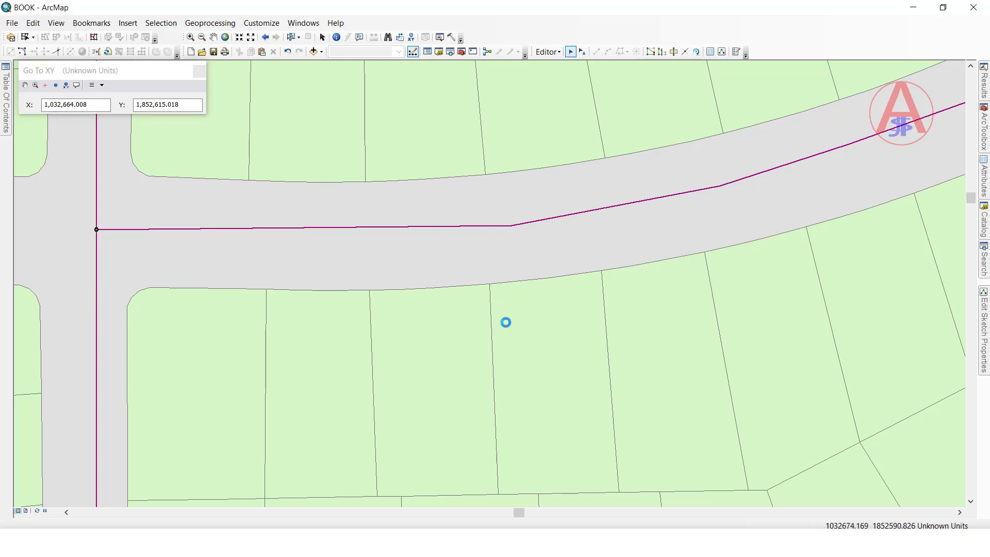
left_click(722, 51)
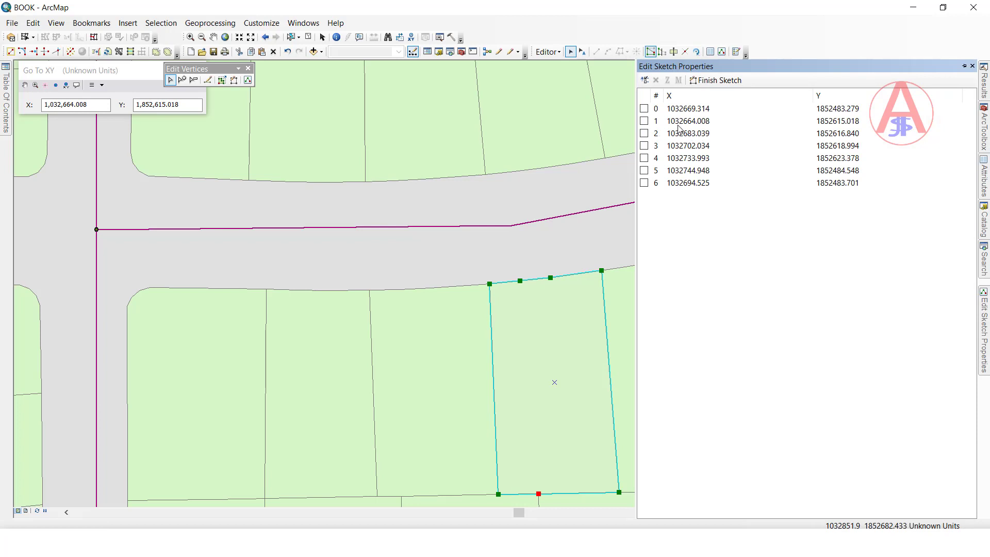
left_click(645, 122)
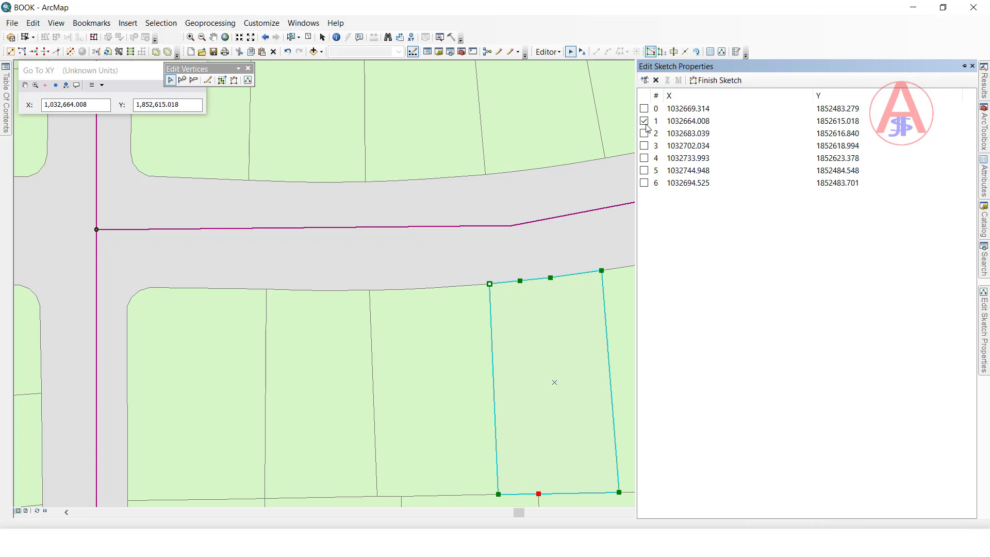